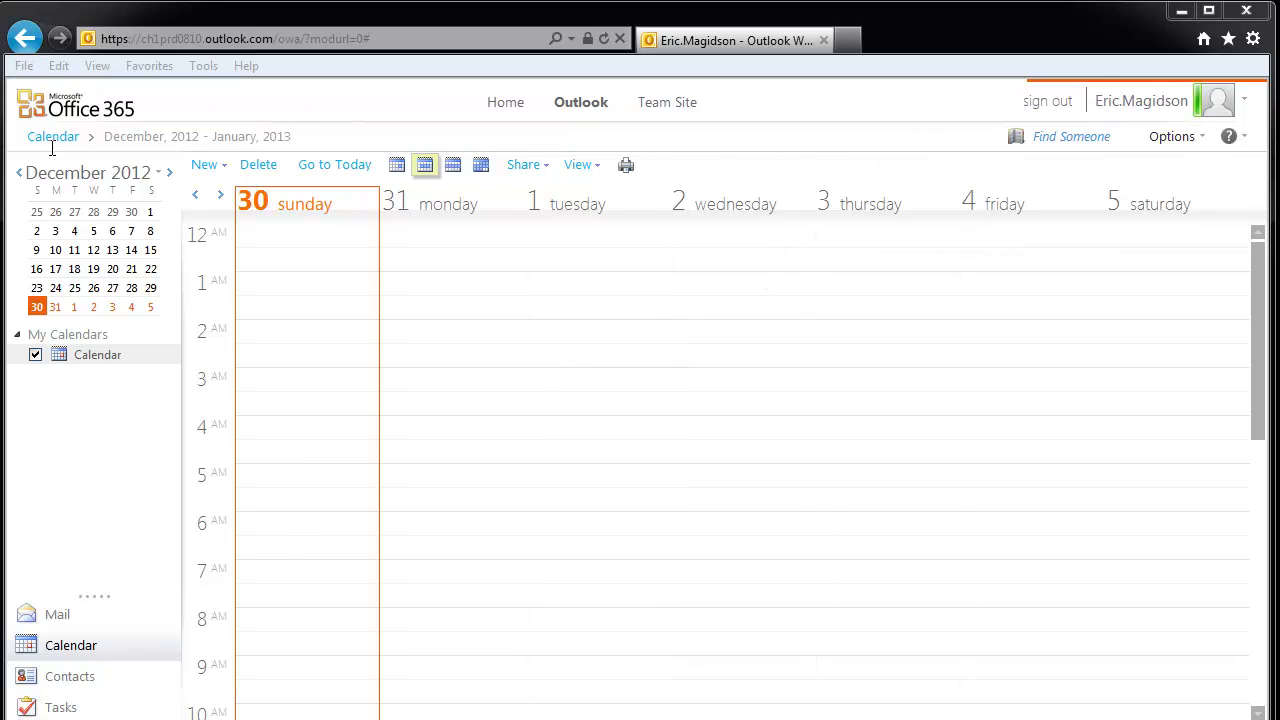
# Go back to the Outlook calendar from the Office 365 home page and show January 2013
pyautogui.click(490, 105)
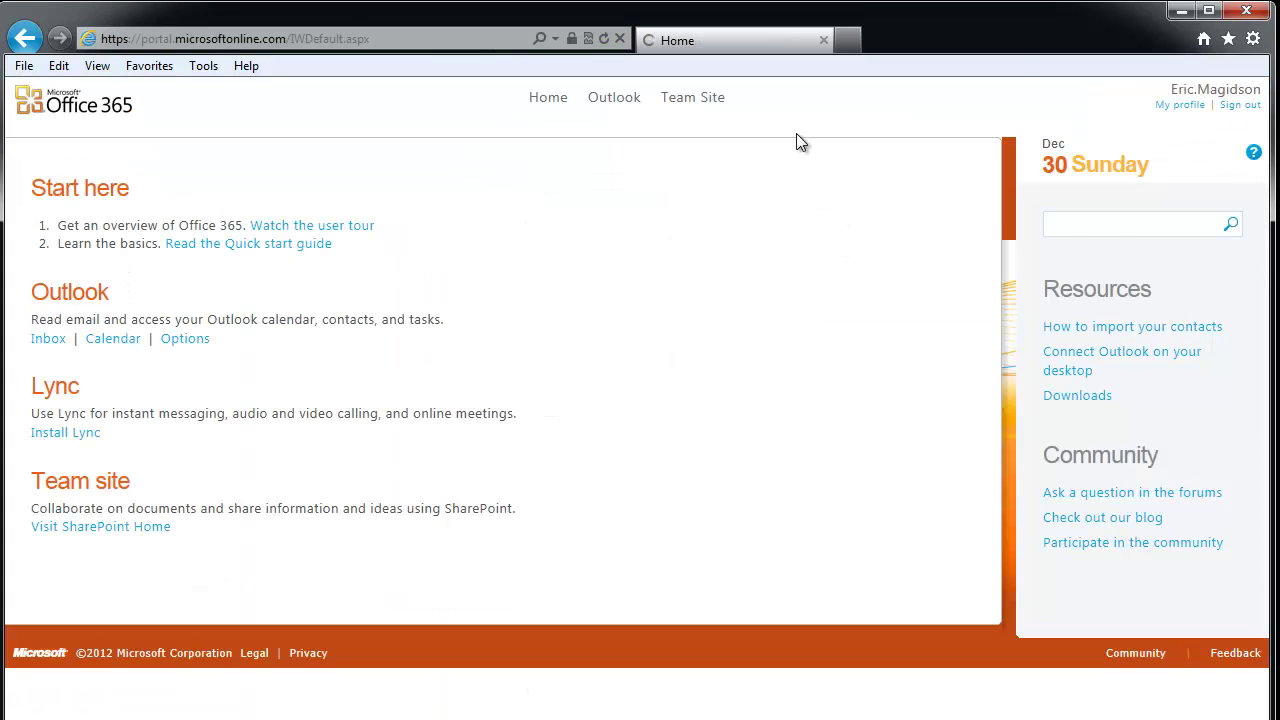
pyautogui.click(113, 339)
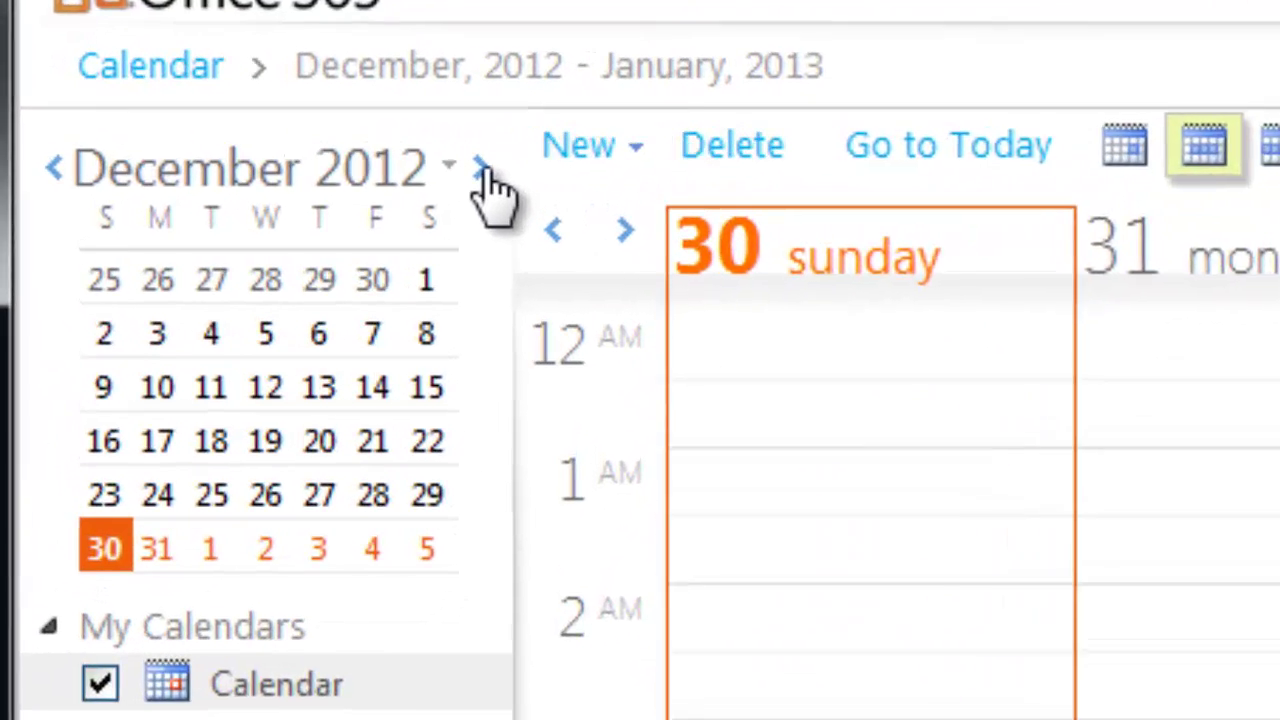
pyautogui.click(308, 171)
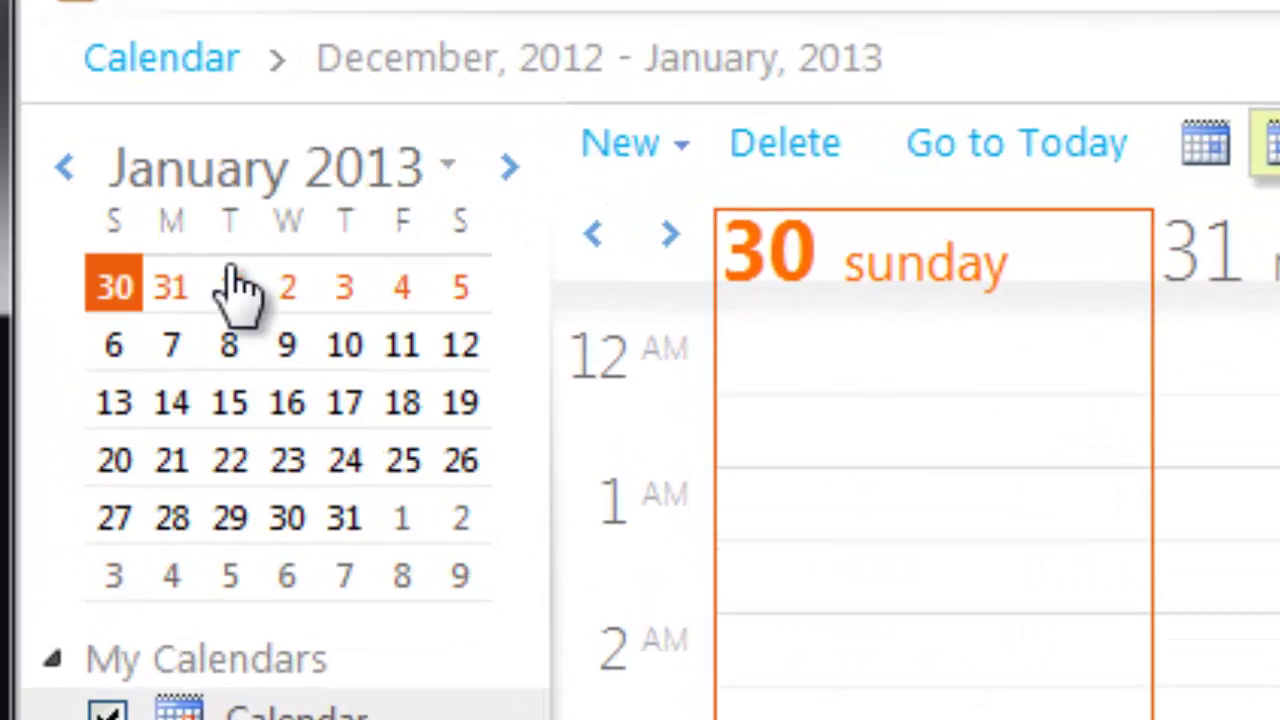
# Show the week of January 7, 2013 and create an appointment at Monday 3:00 AM
pyautogui.click(176, 347)
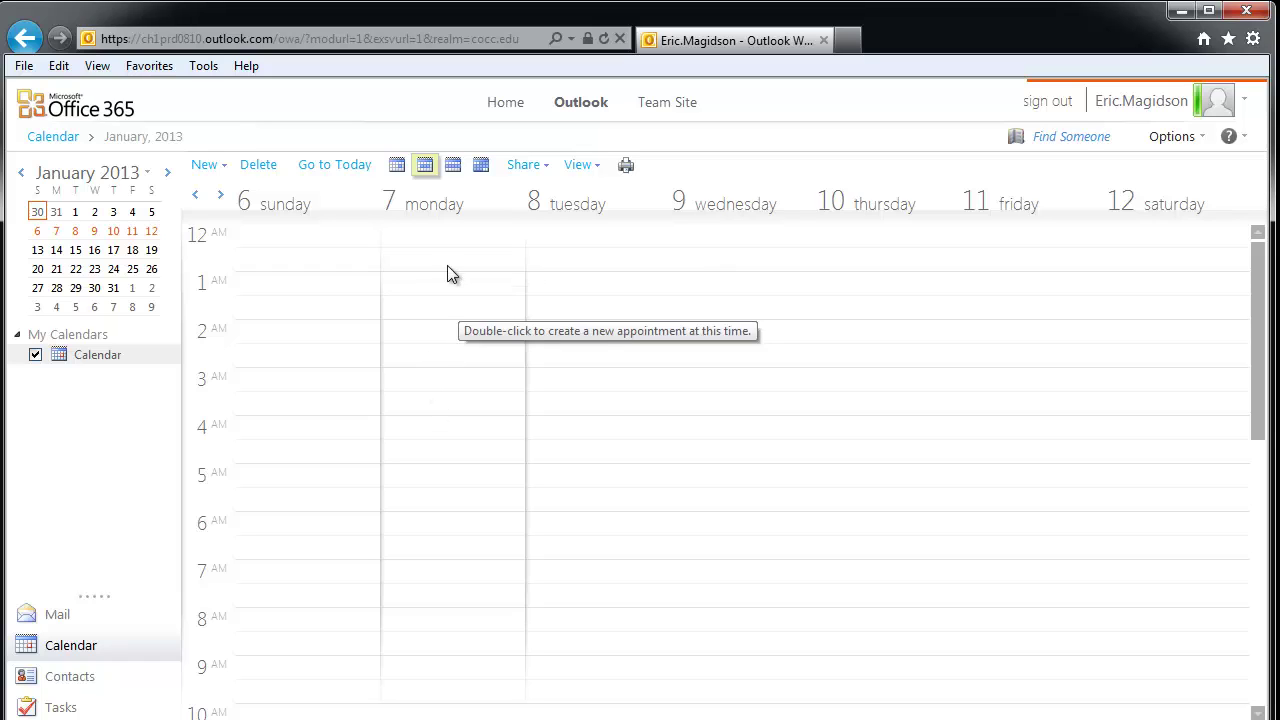
pyautogui.doubleClick(462, 390)
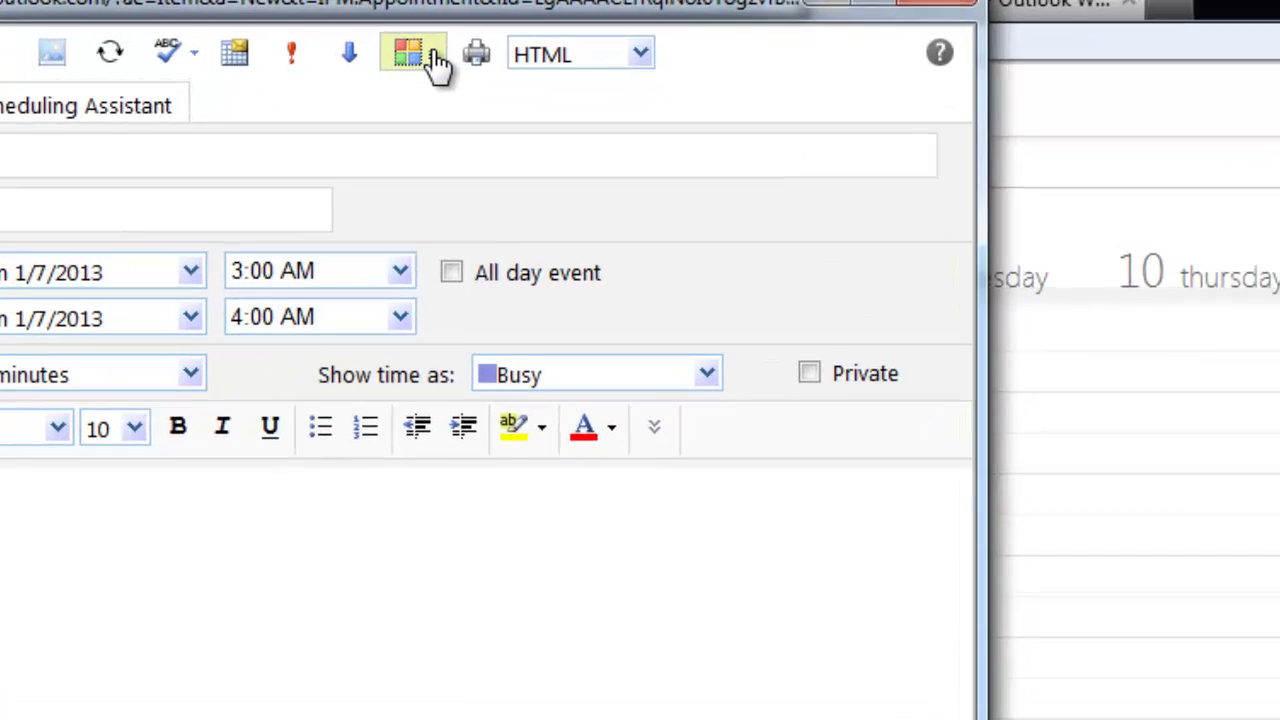
# Open Manage Categories from the appointment's Categories list
pyautogui.click(522, 64)
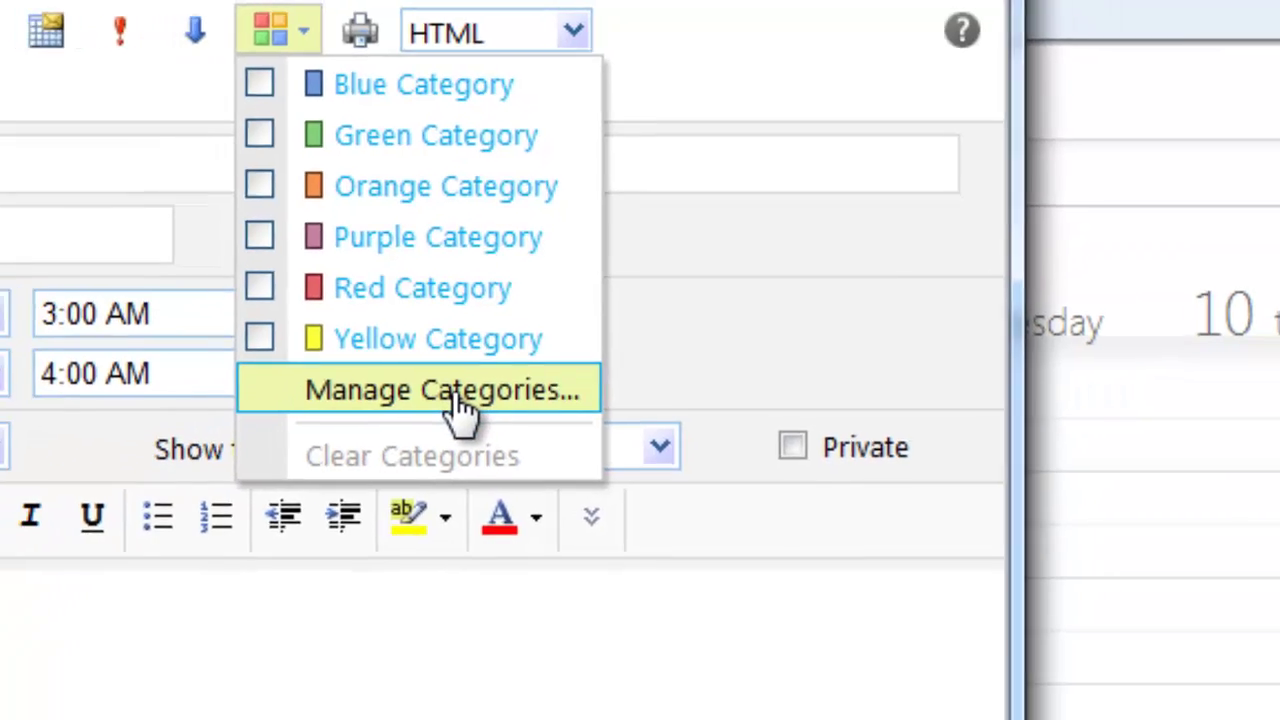
pyautogui.click(385, 509)
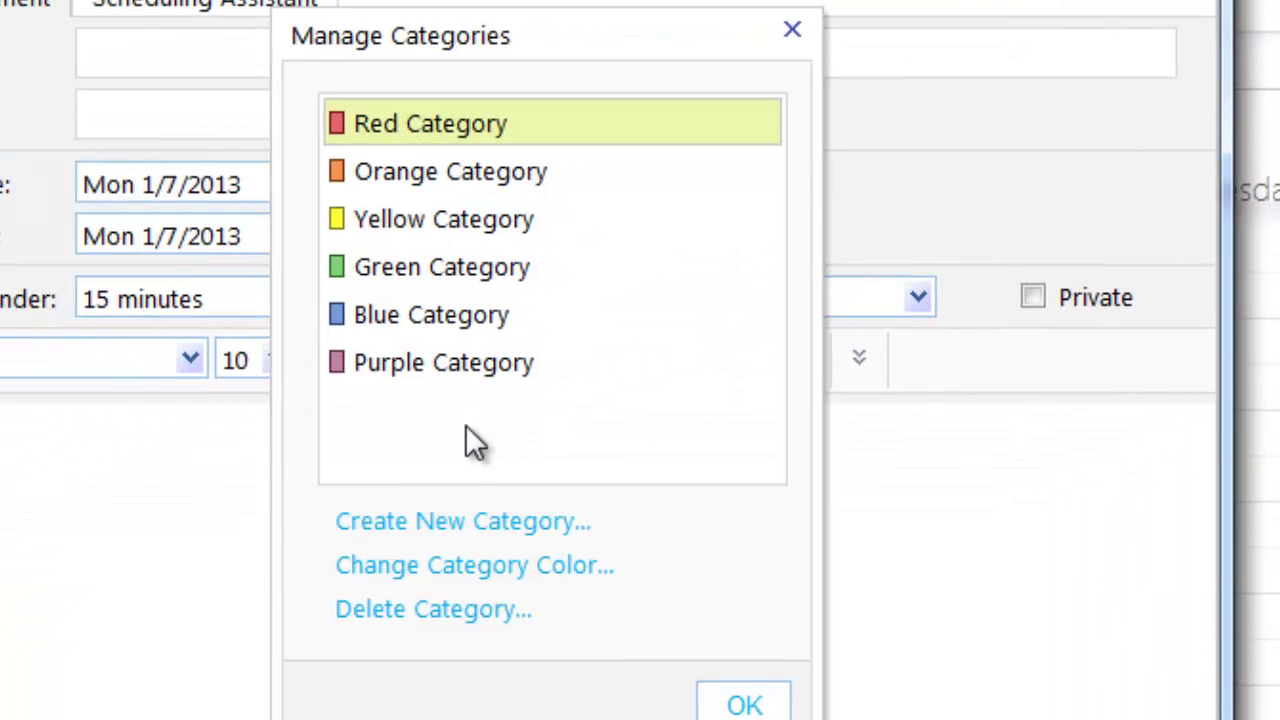
# Delete the Red, Orange and Yellow categories, confirming each removal
pyautogui.click(484, 609)
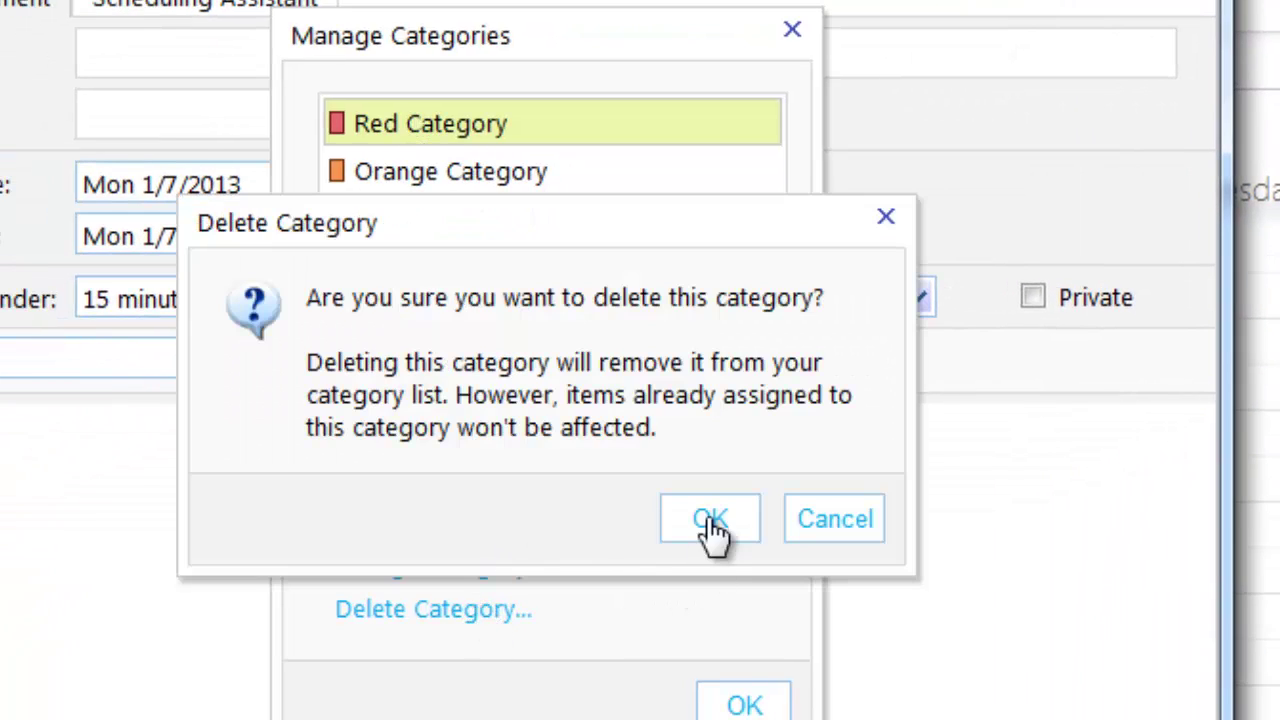
pyautogui.click(712, 522)
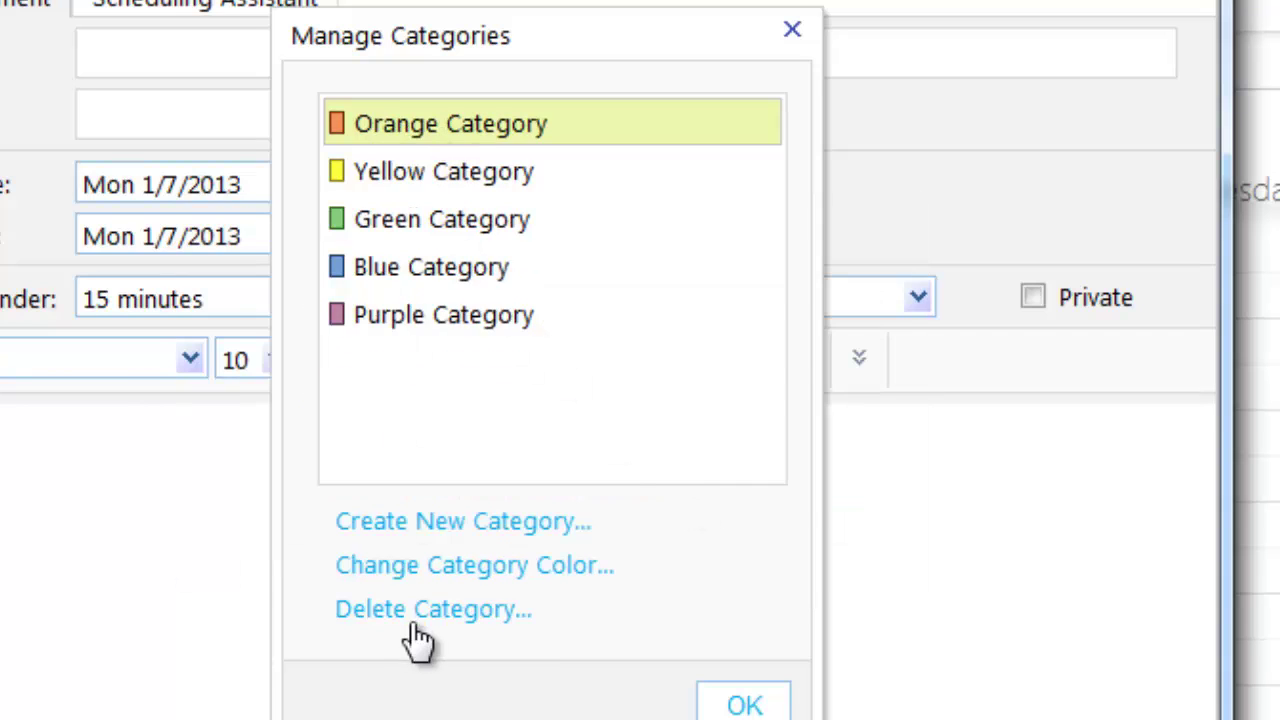
pyautogui.click(414, 612)
pyautogui.click(703, 527)
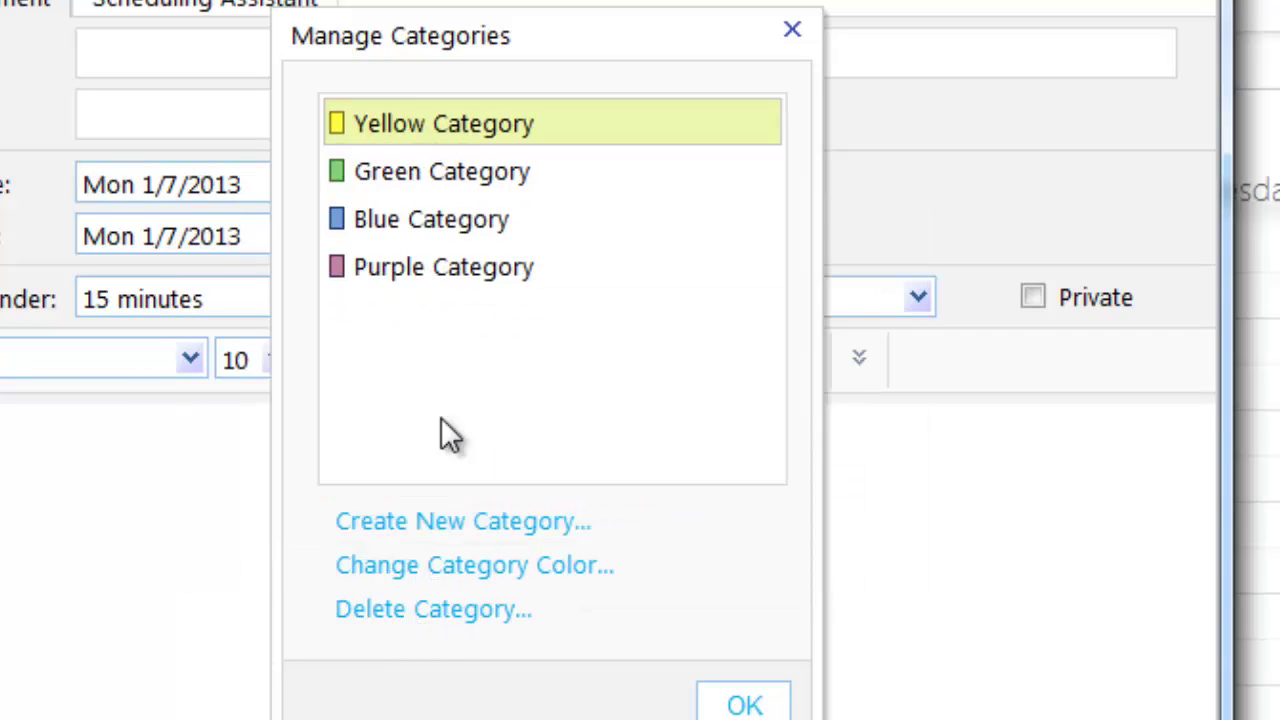
pyautogui.click(457, 612)
pyautogui.click(712, 522)
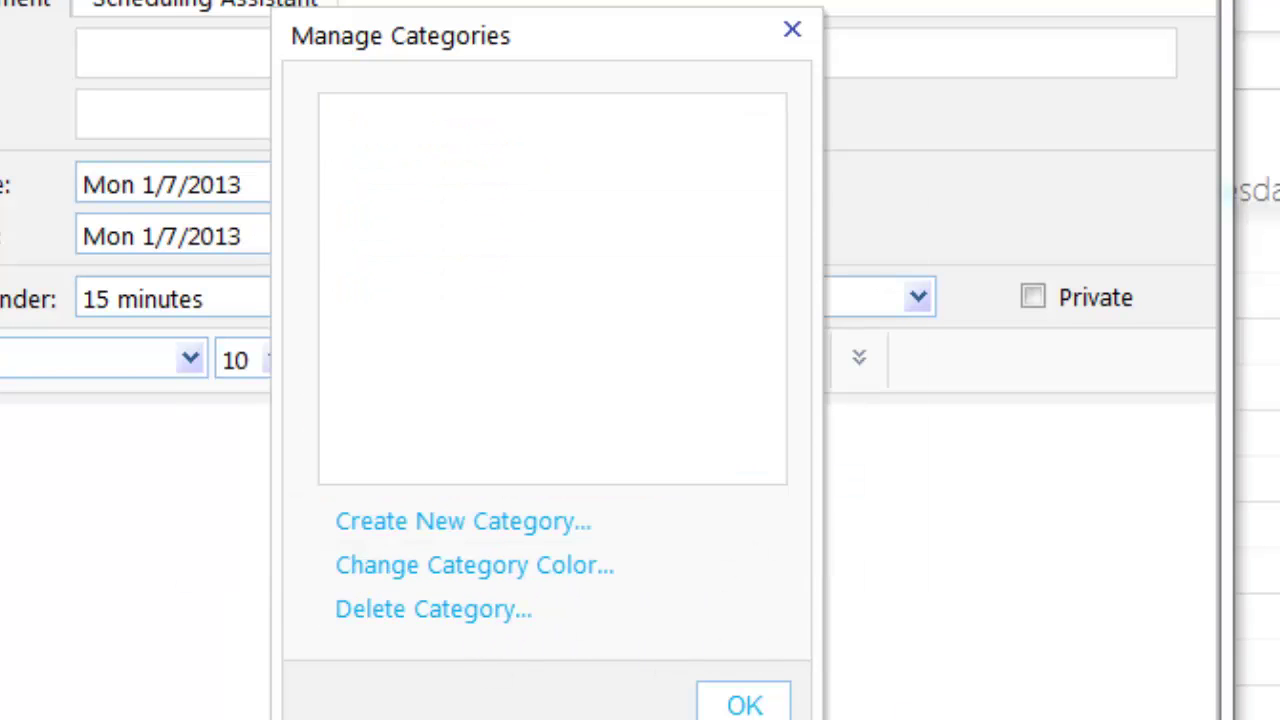
pyautogui.click(553, 521)
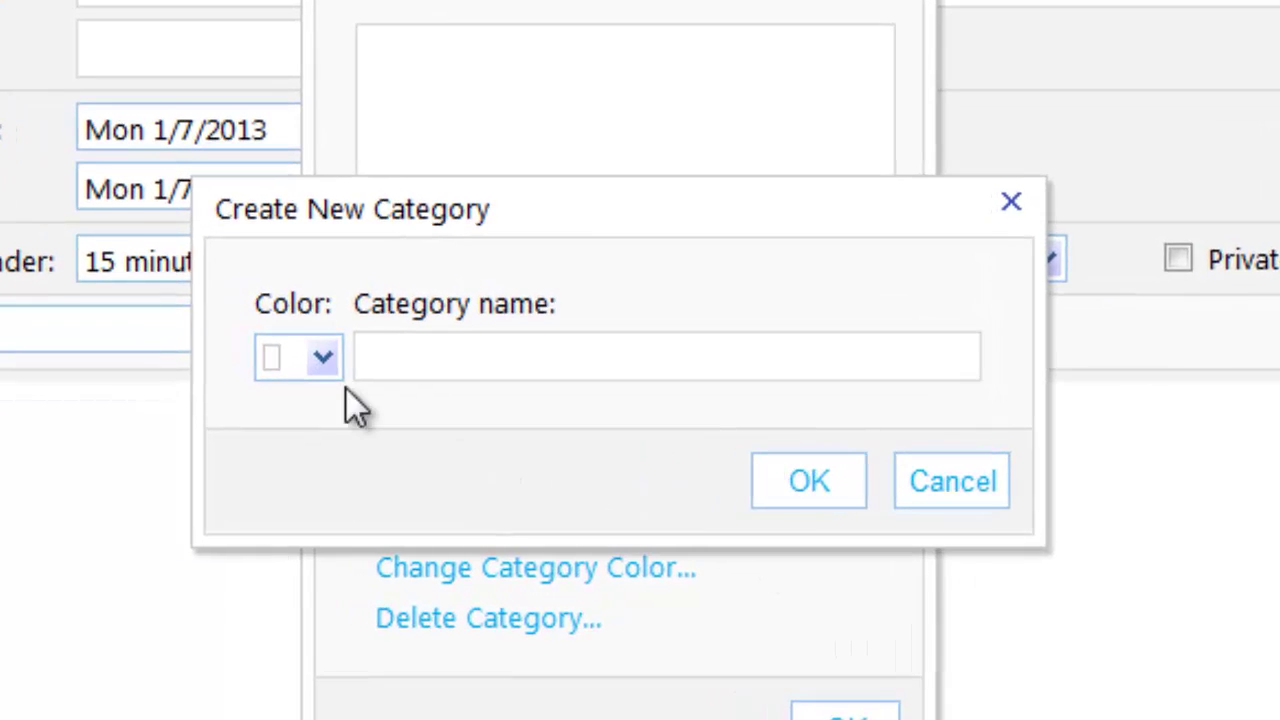
# Create a red category named 'COCC Classes'
pyautogui.click(299, 375)
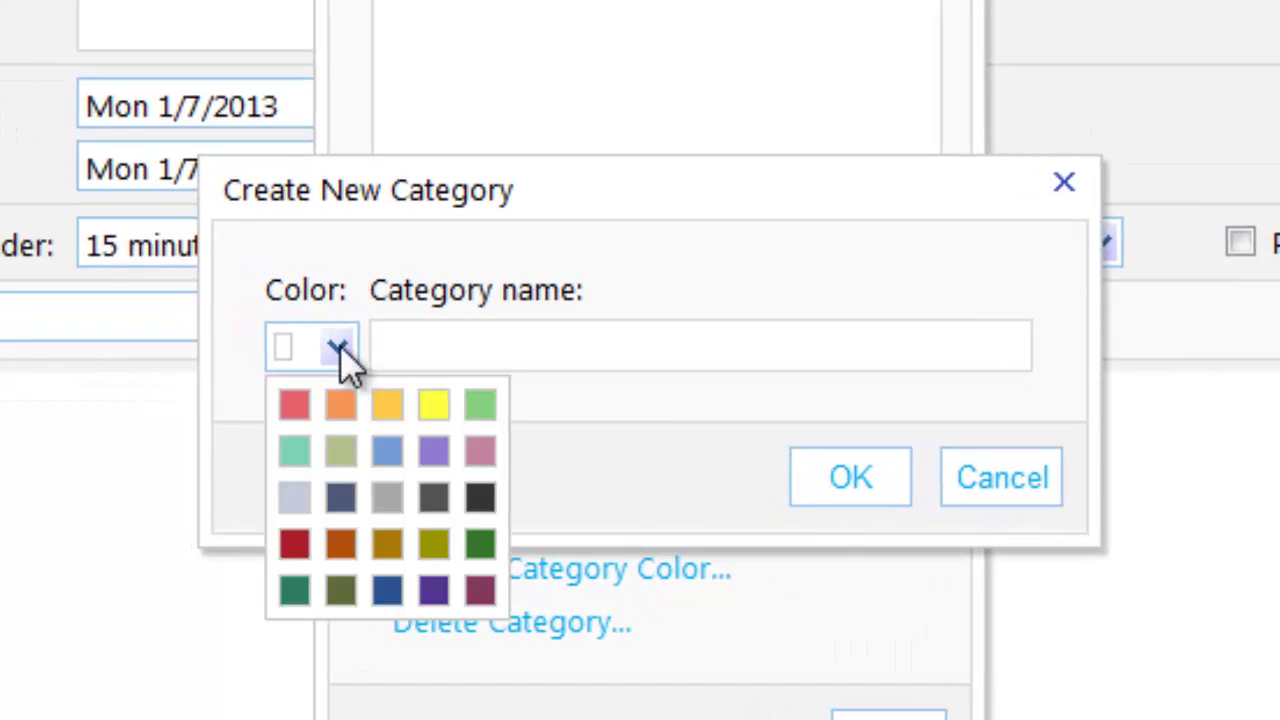
pyautogui.click(295, 410)
pyautogui.click(495, 347)
pyautogui.write('C')
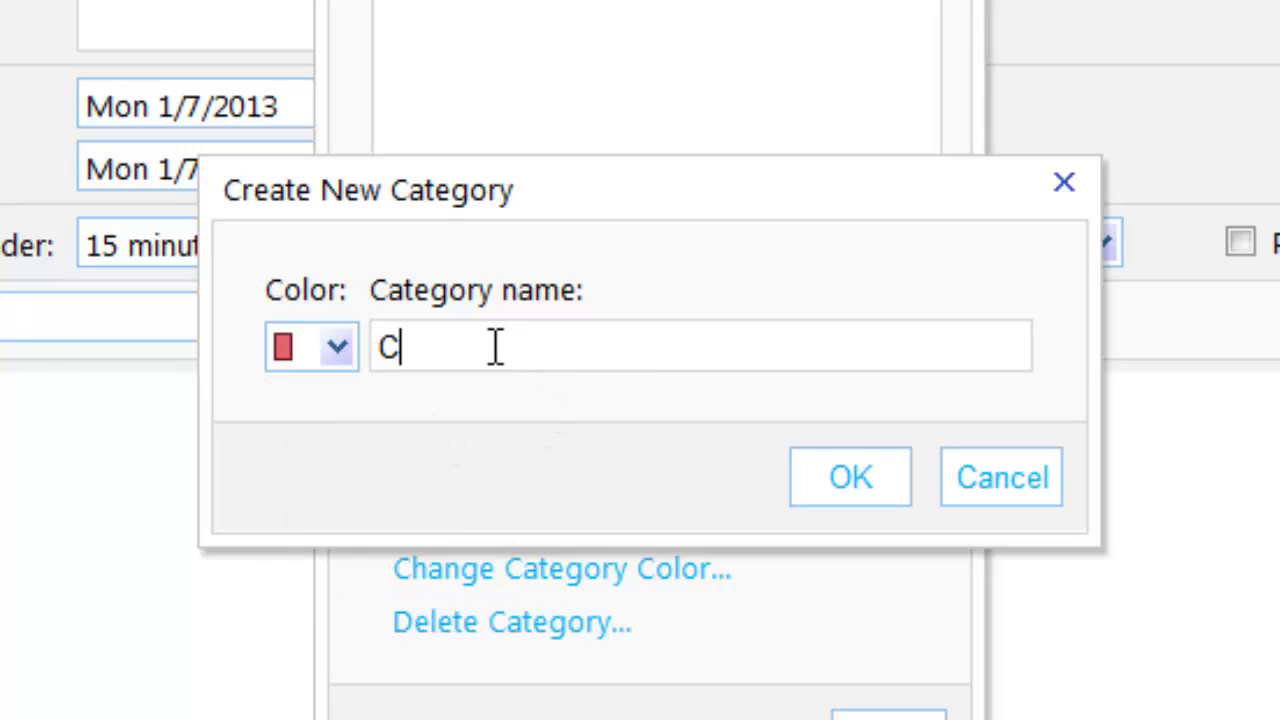
pyautogui.write('OCC Classes')
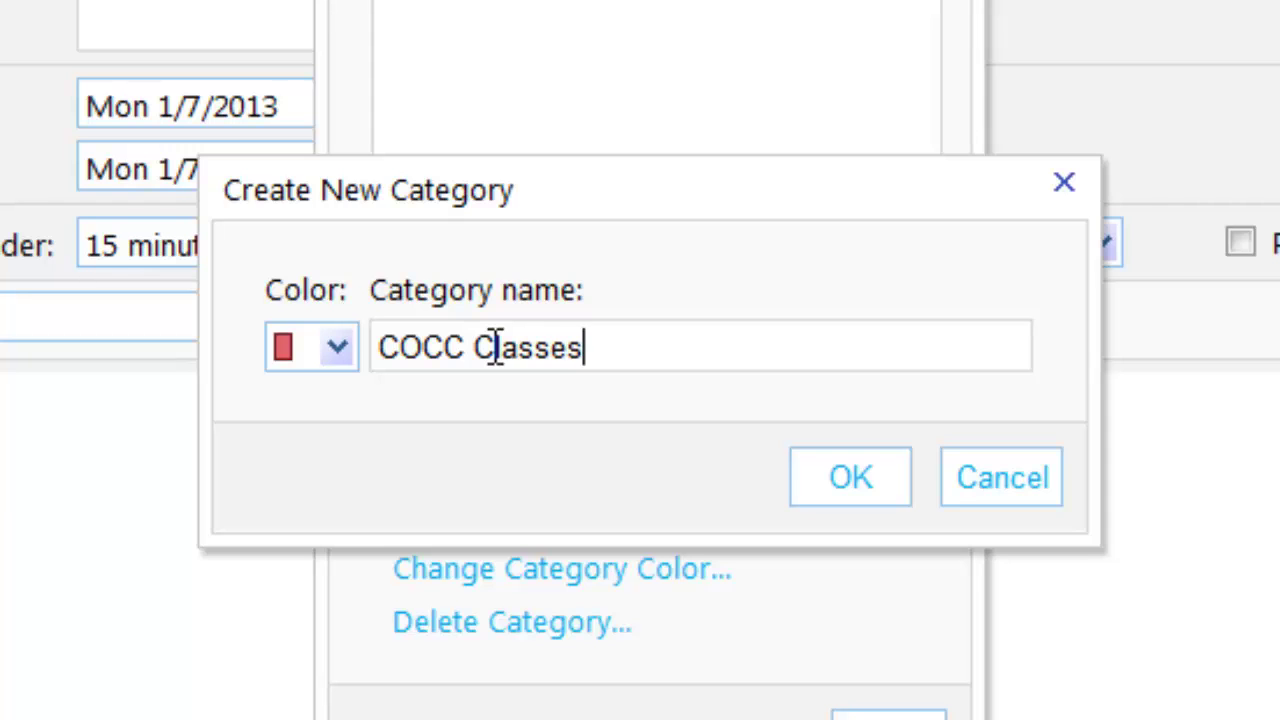
pyautogui.click(869, 477)
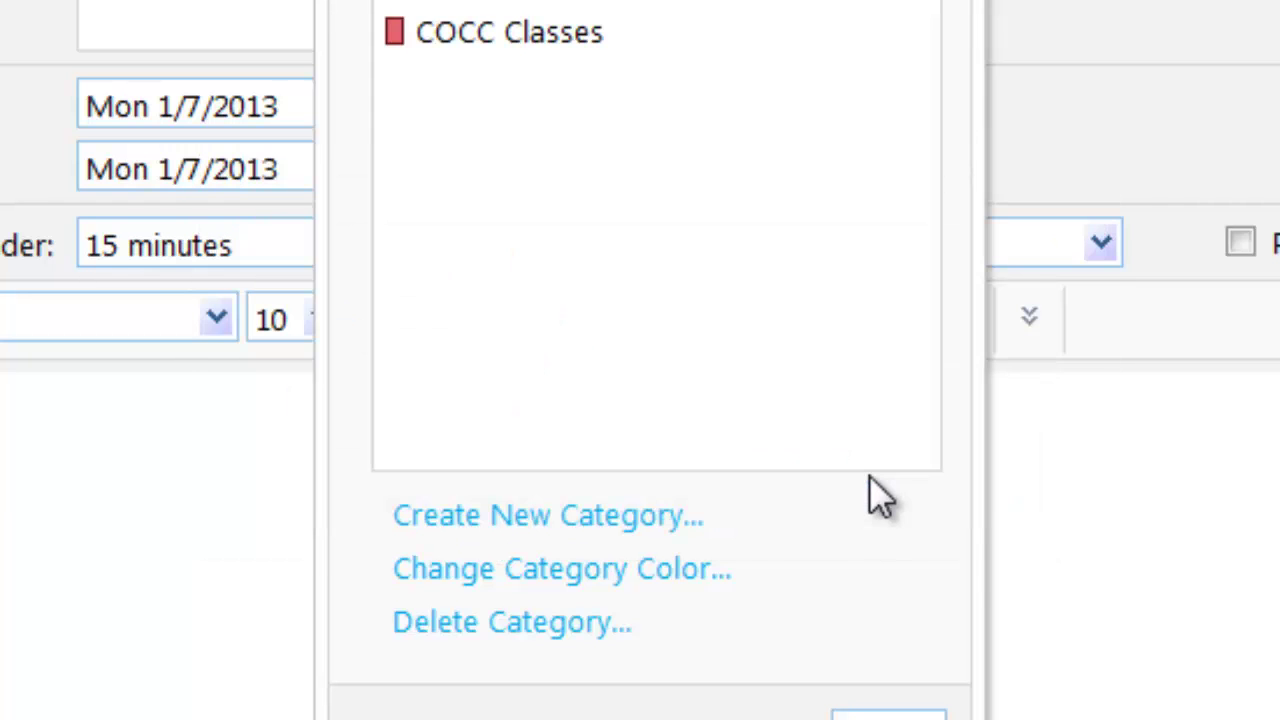
# Start a new category named 'Personal Appointments' and show its colour choices
pyautogui.click(612, 518)
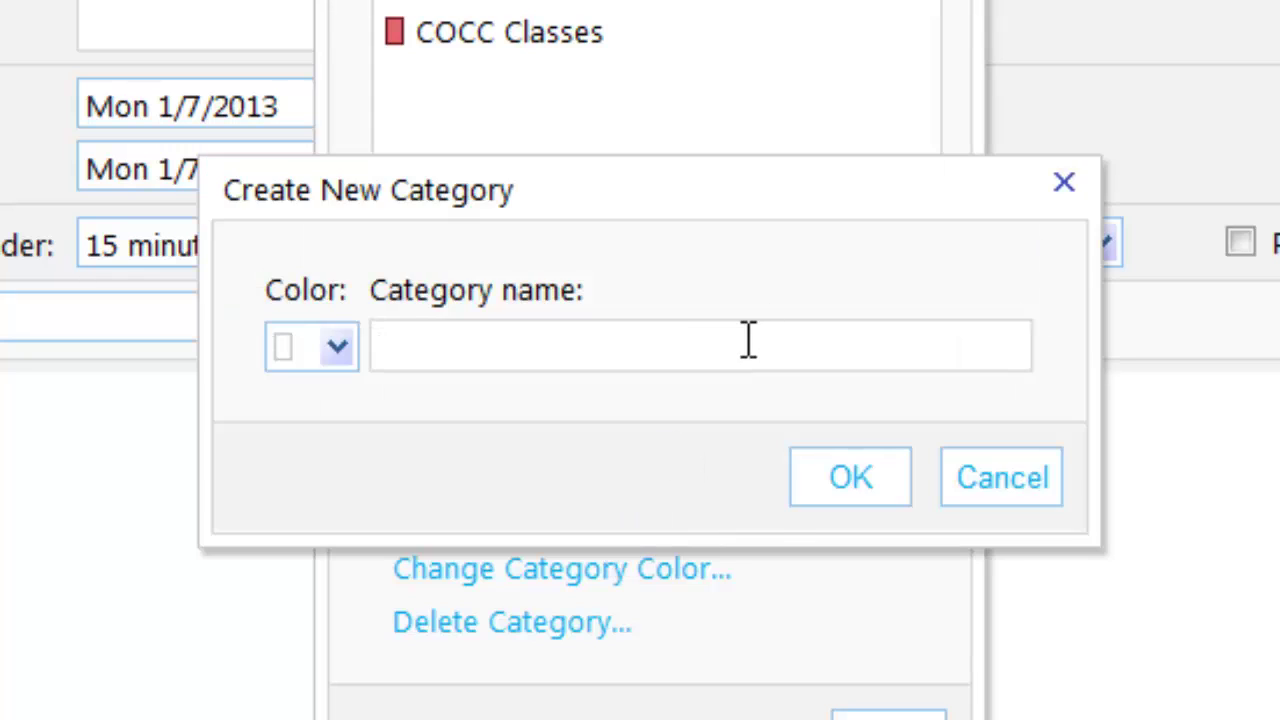
pyautogui.write('Personal ')
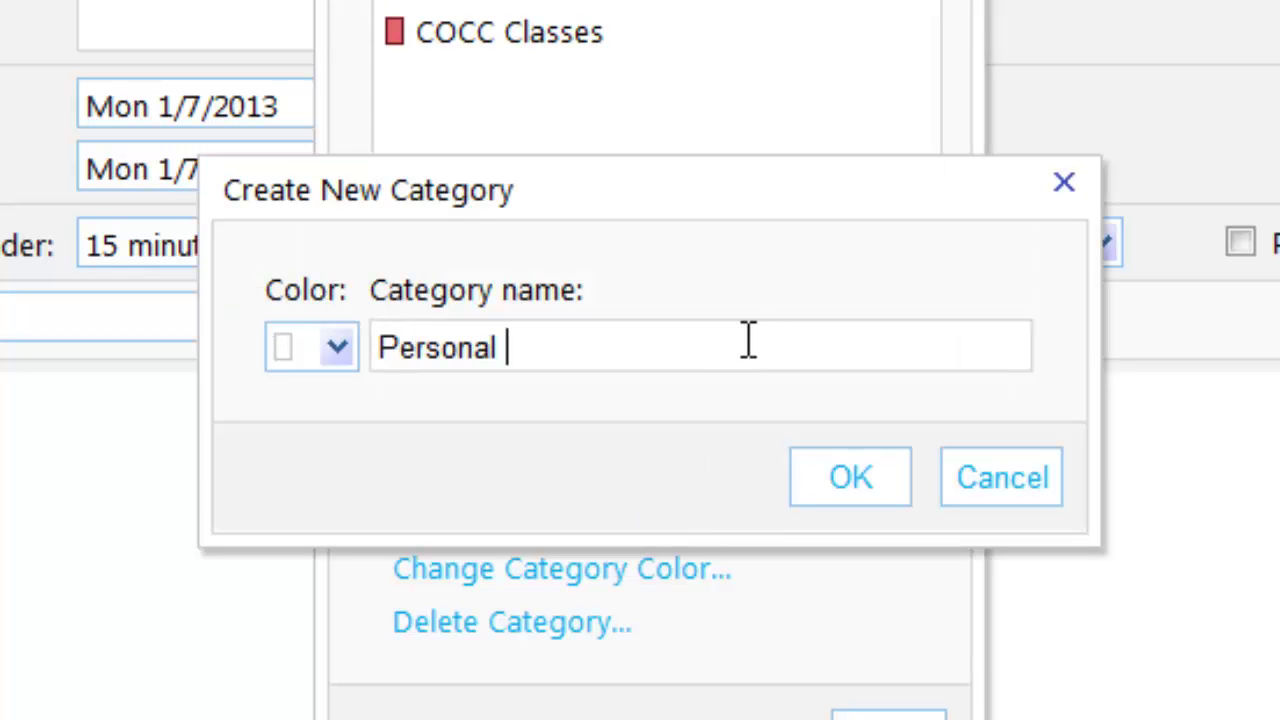
pyautogui.write('Appoint')
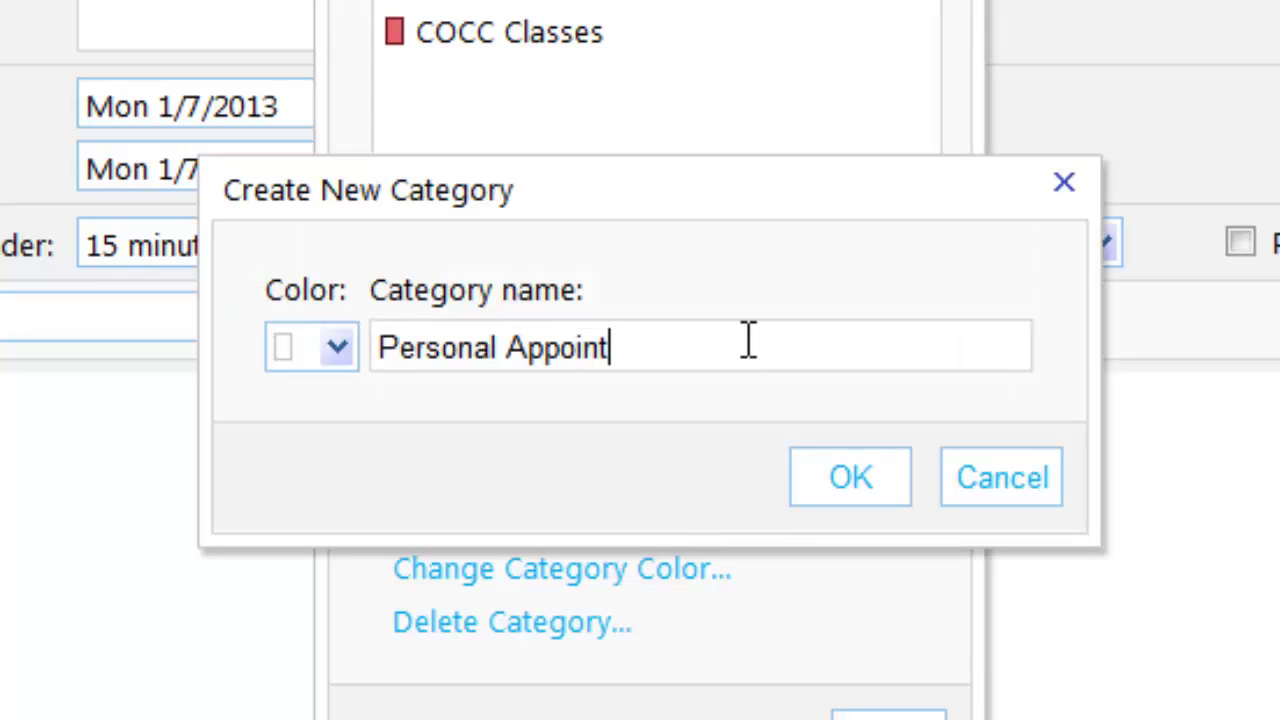
pyautogui.write('ments')
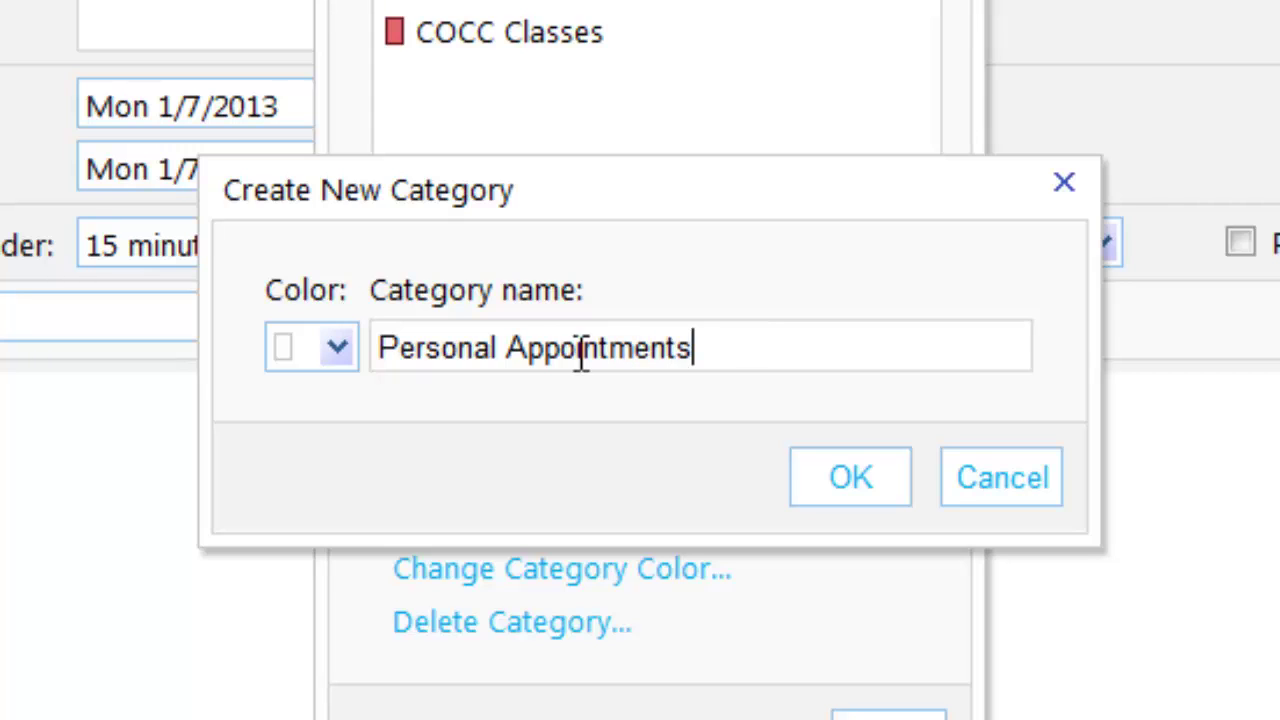
pyautogui.click(340, 352)
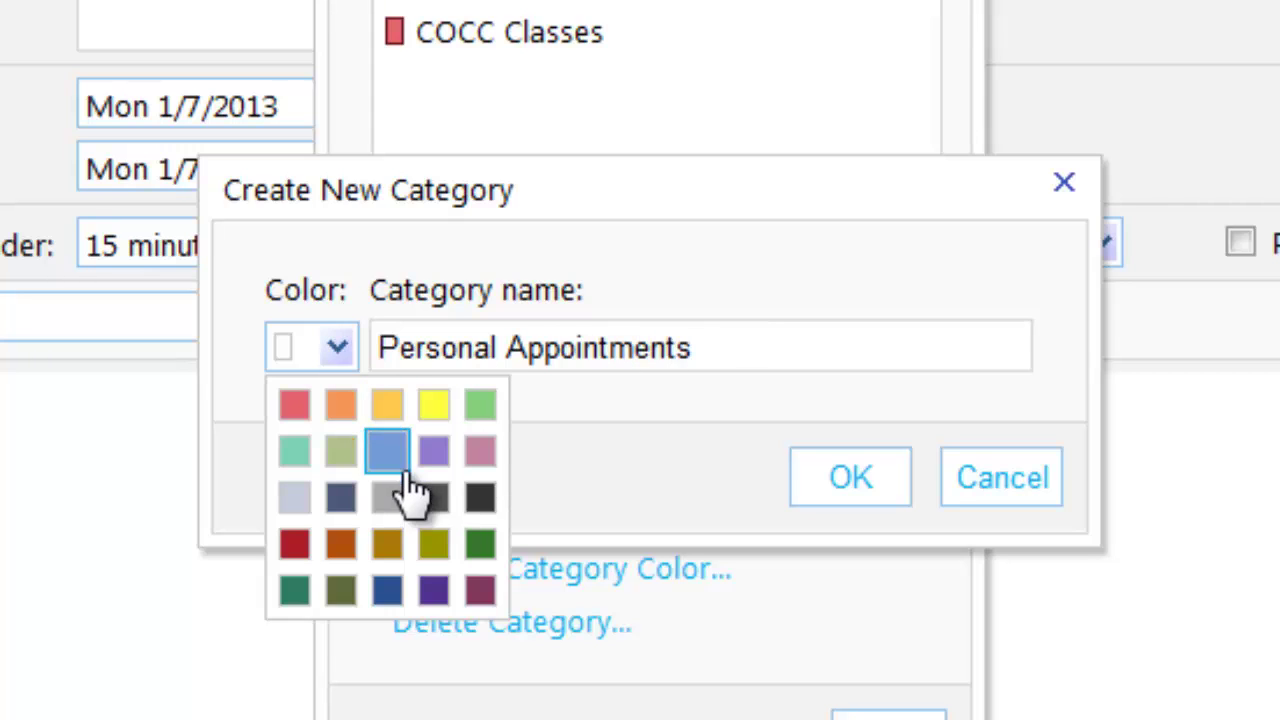
# Save 'Personal Appointments' in dark green, then add an orange 'COCC Activities' category
pyautogui.click(294, 590)
pyautogui.click(848, 480)
pyautogui.click(618, 518)
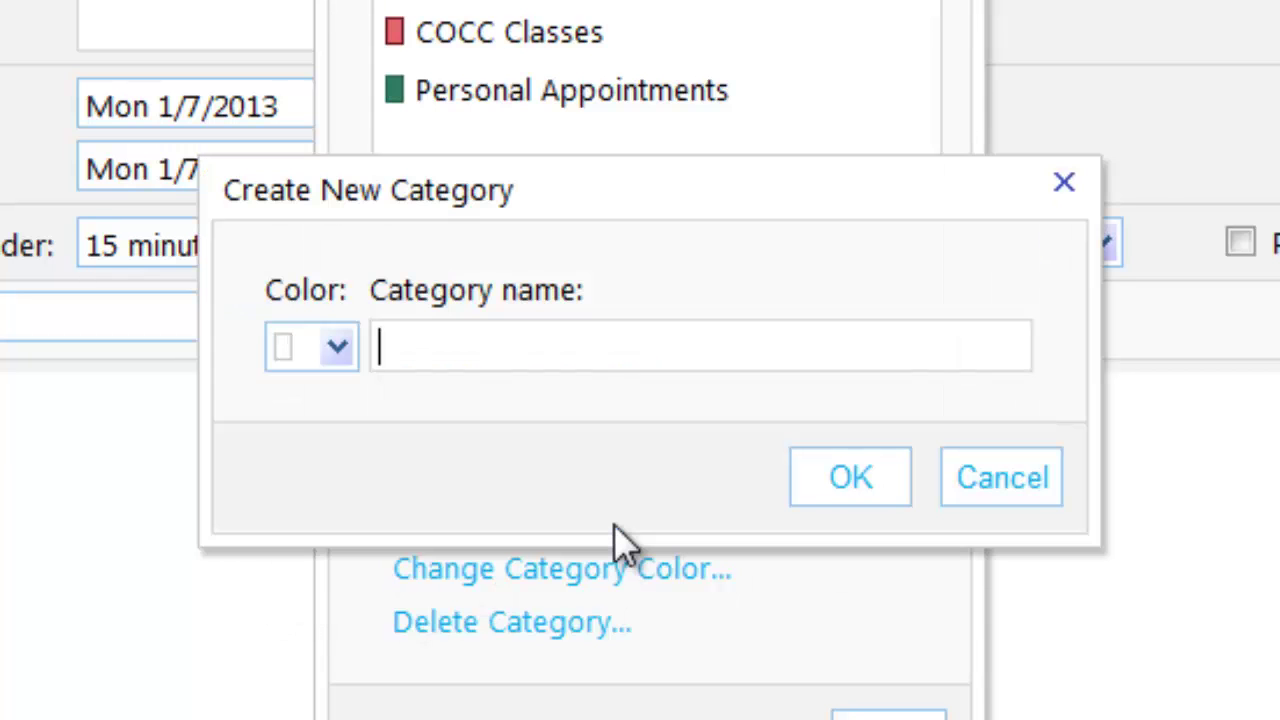
pyautogui.write('CO')
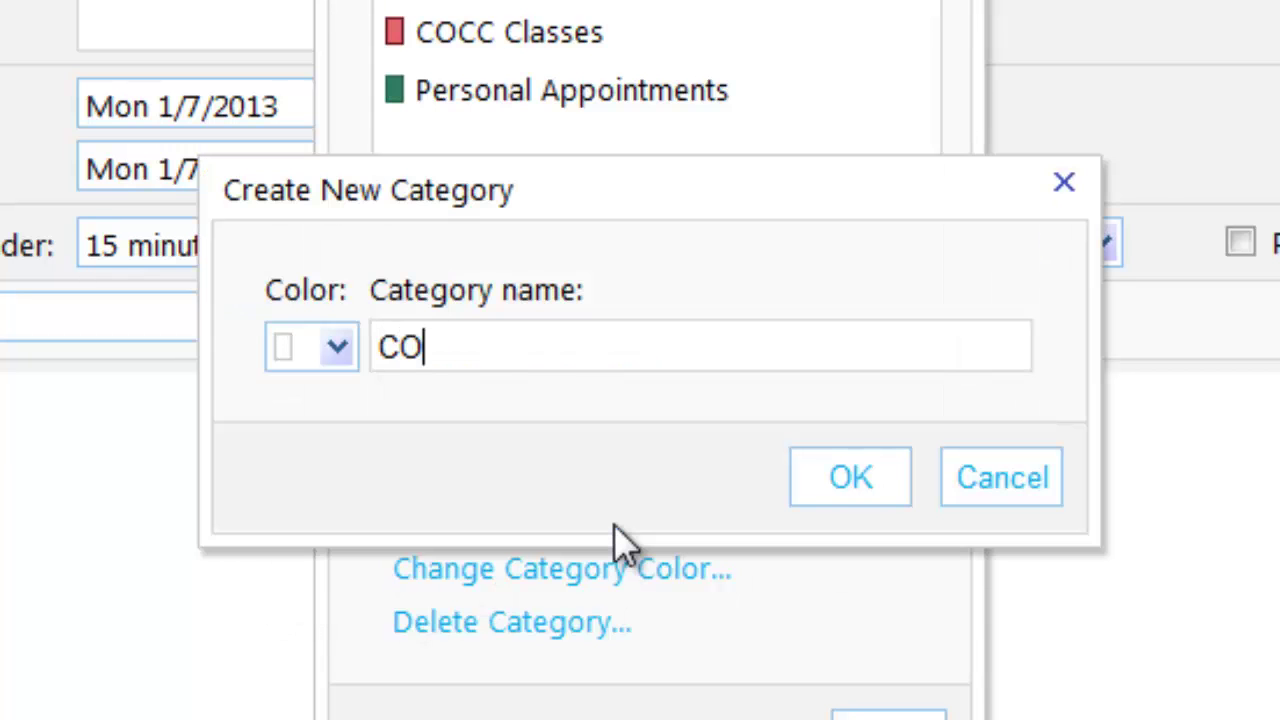
pyautogui.write('CC Activities')
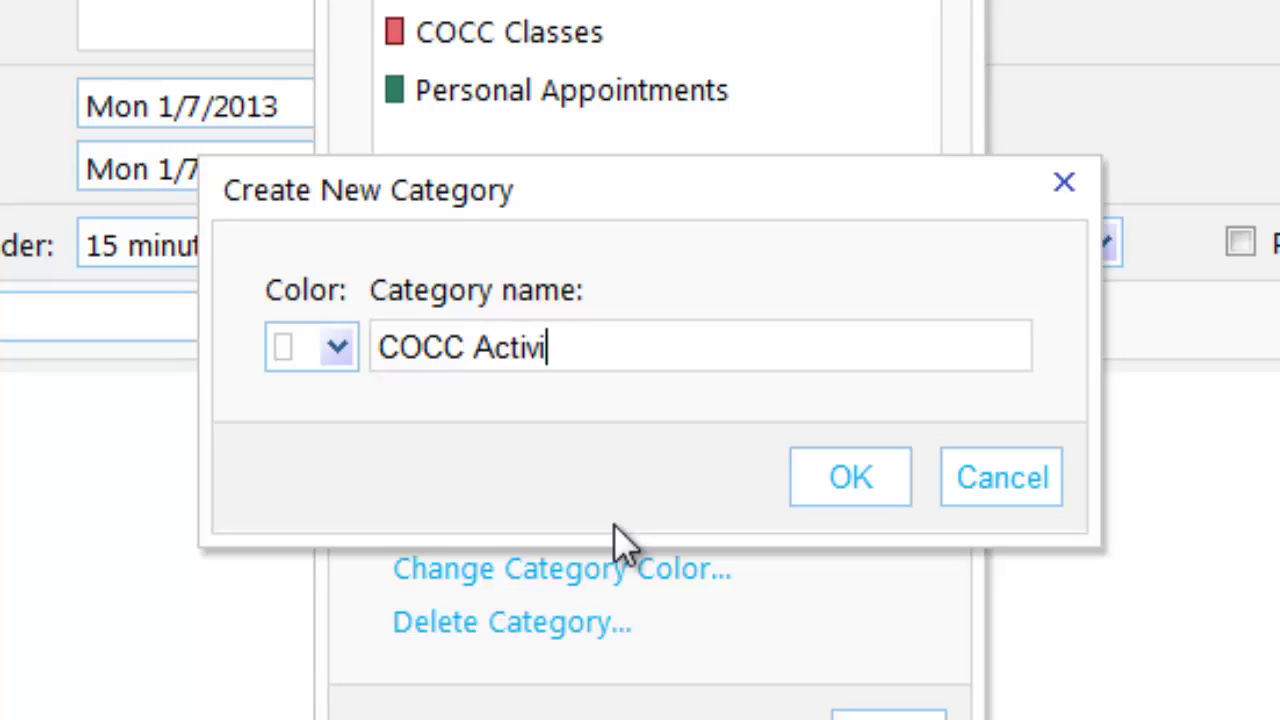
pyautogui.click(337, 345)
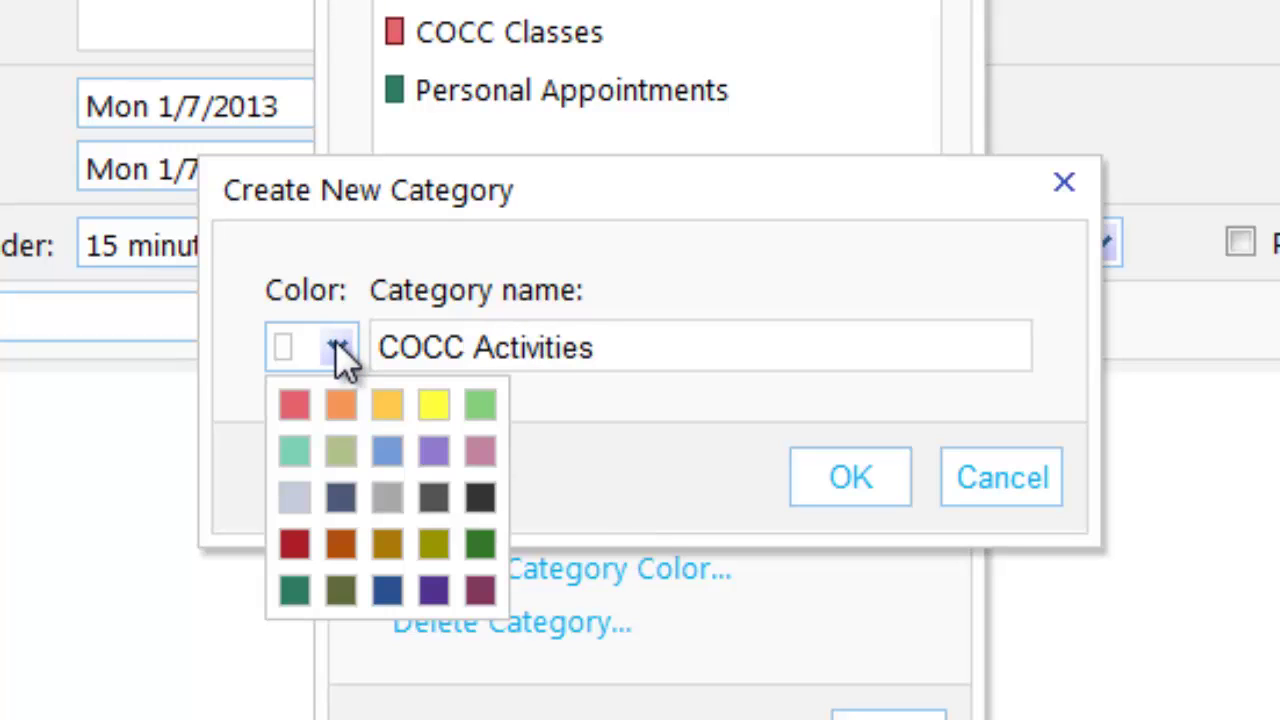
pyautogui.click(341, 405)
pyautogui.click(850, 482)
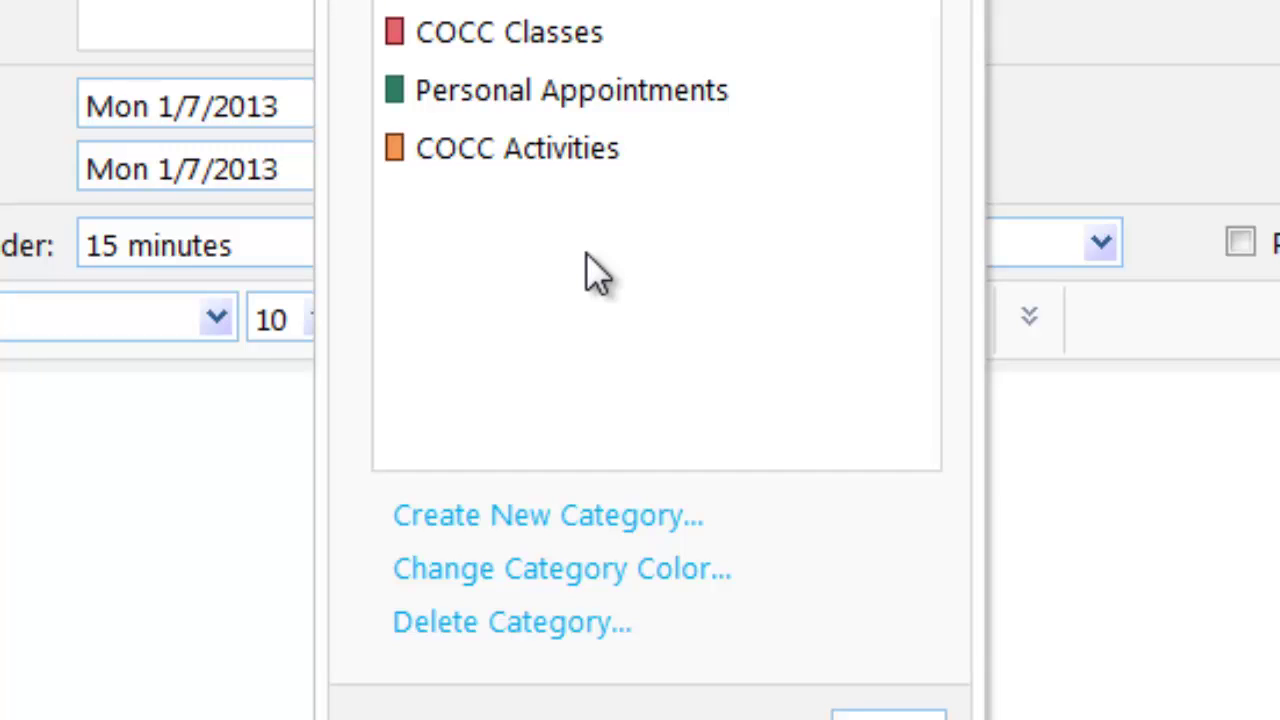
pyautogui.click(625, 521)
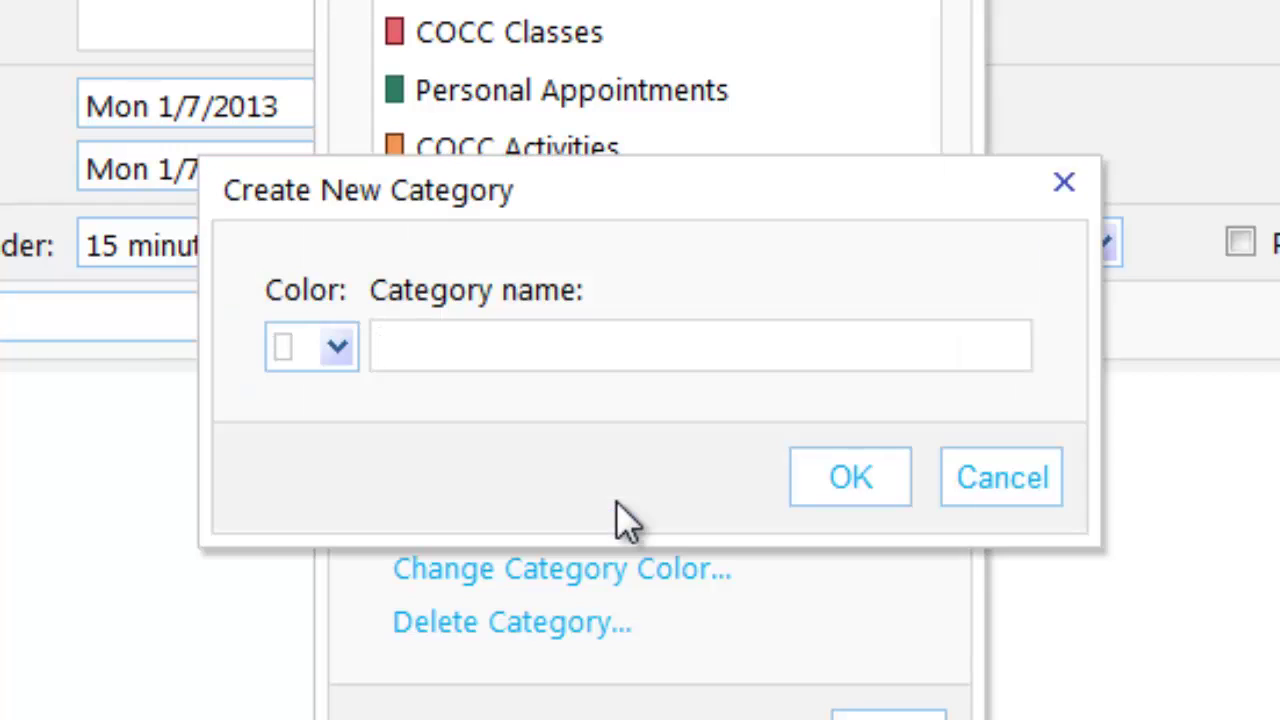
# Add a gold 'Fitness' category and close Manage Categories to return to the appointment
pyautogui.write('Fitness')
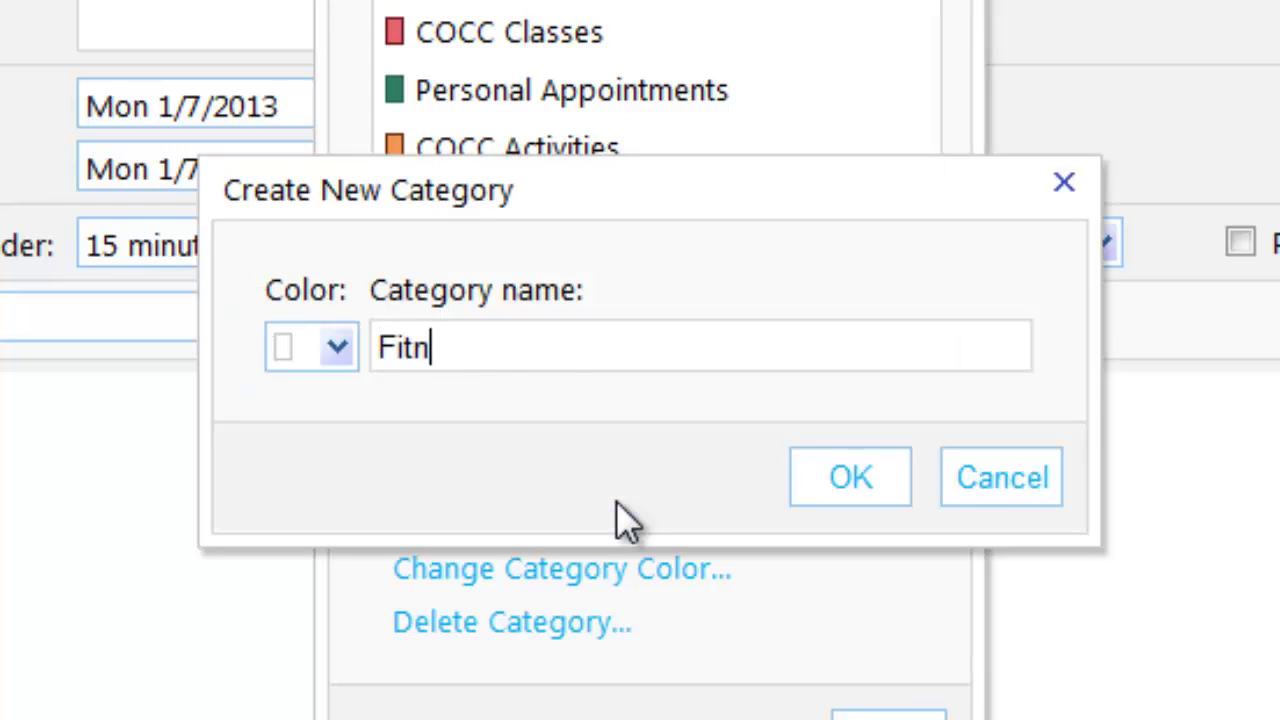
pyautogui.click(337, 348)
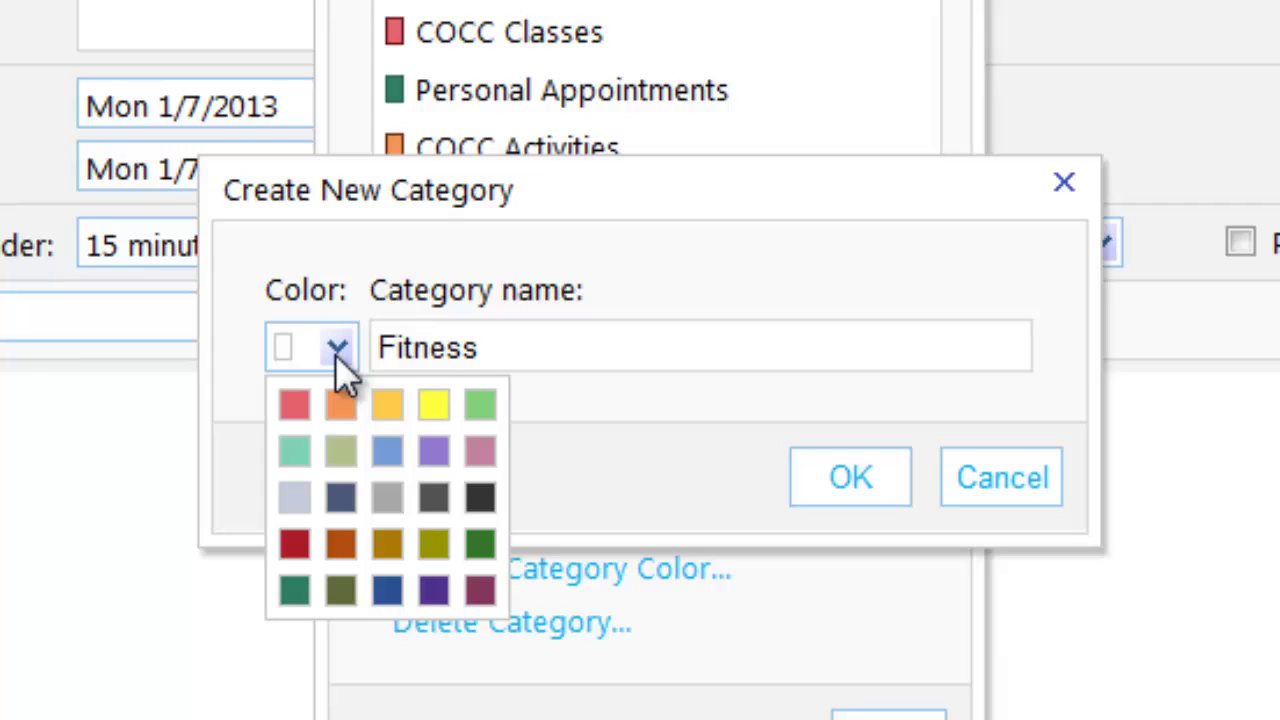
pyautogui.click(392, 405)
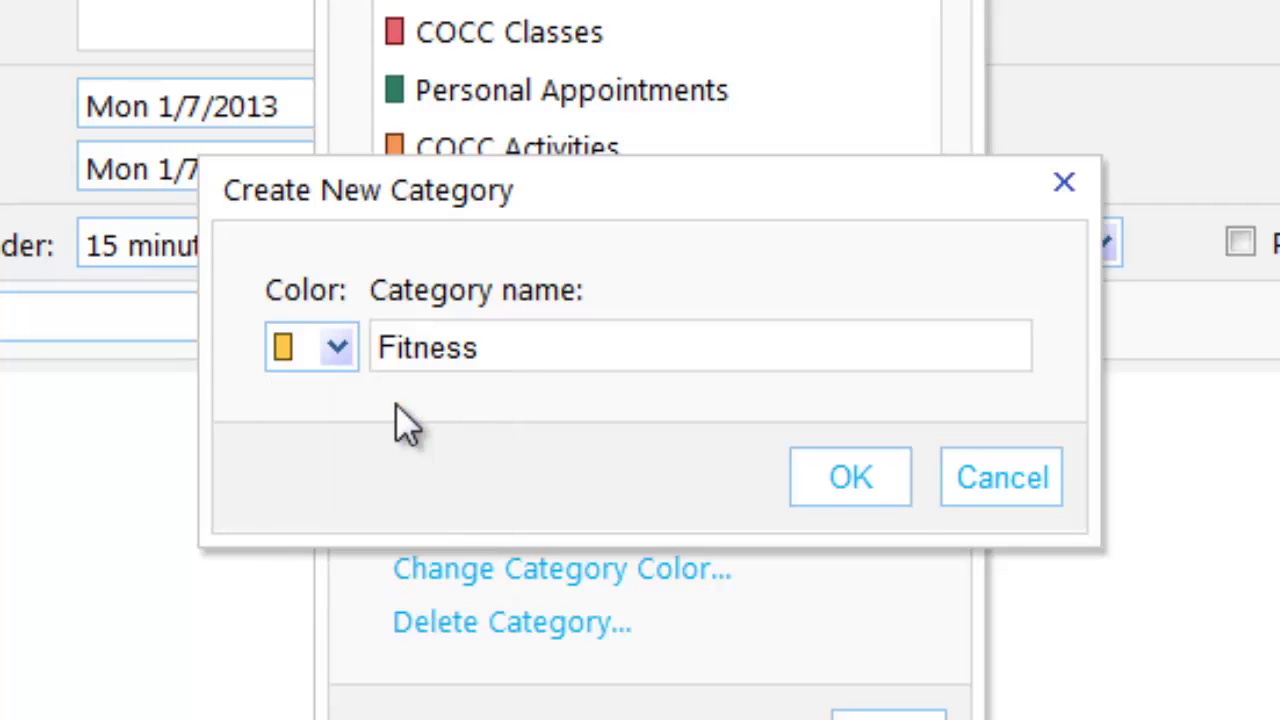
pyautogui.click(855, 485)
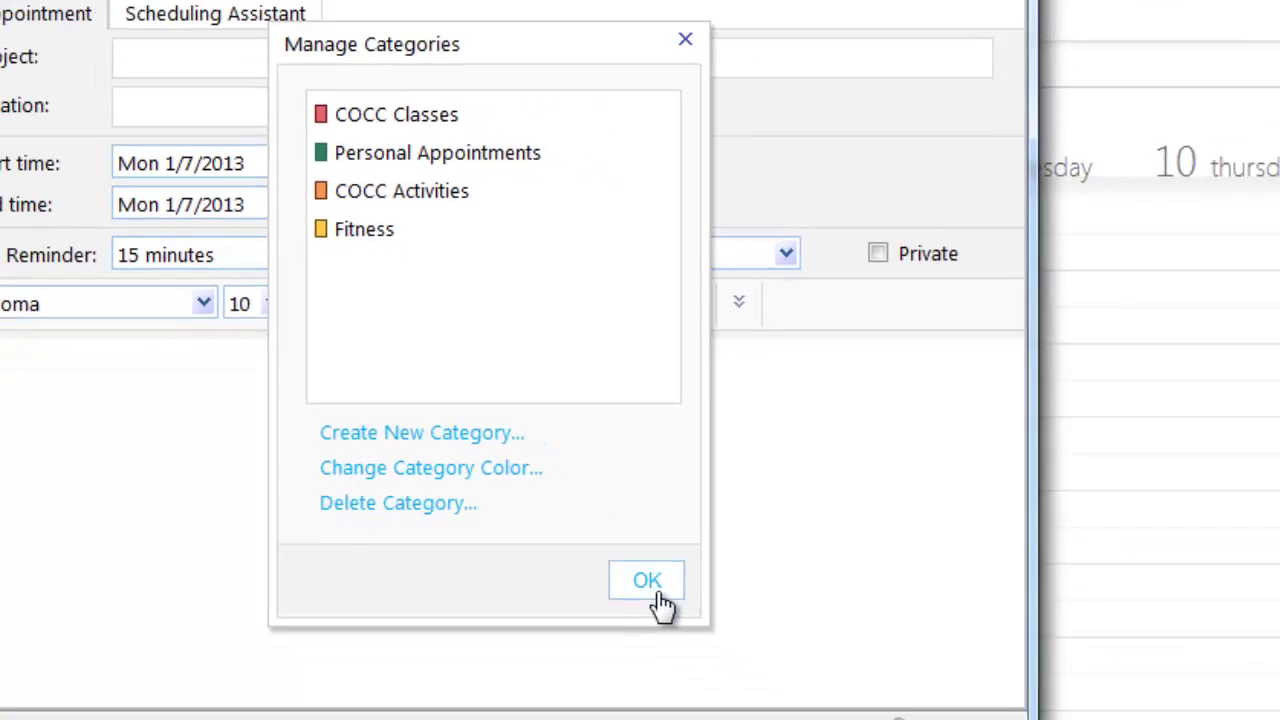
pyautogui.click(889, 716)
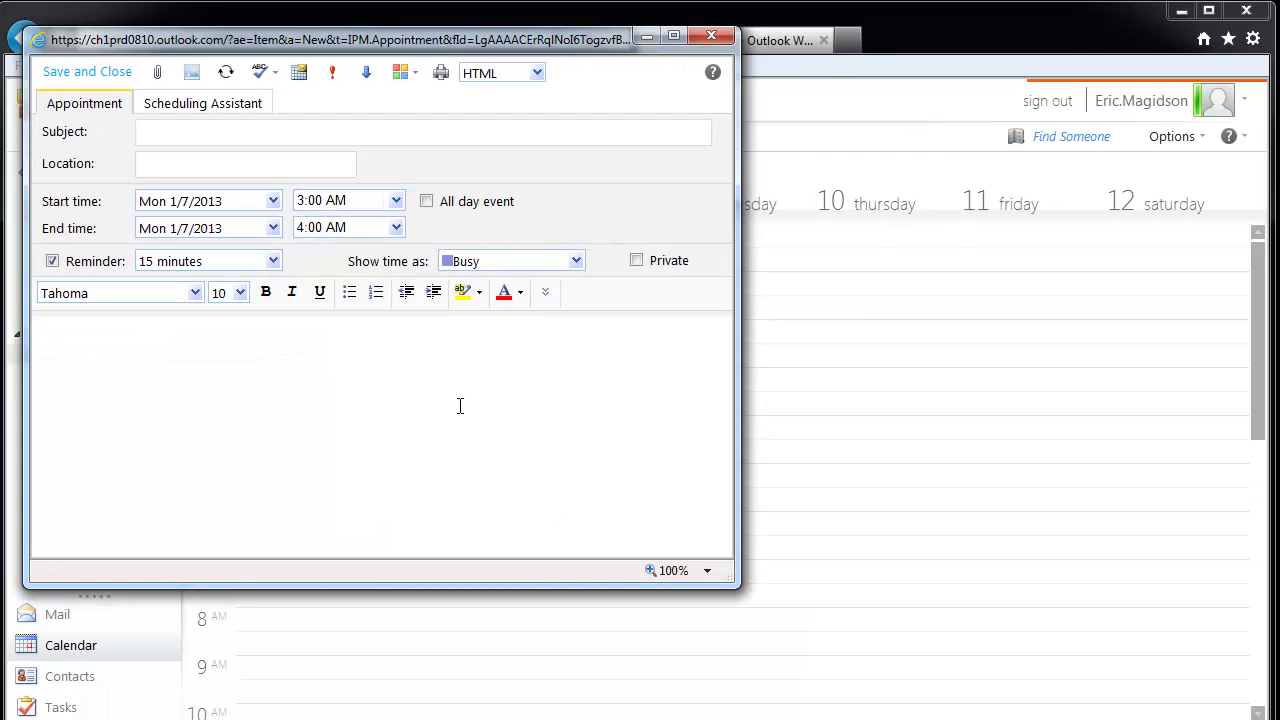